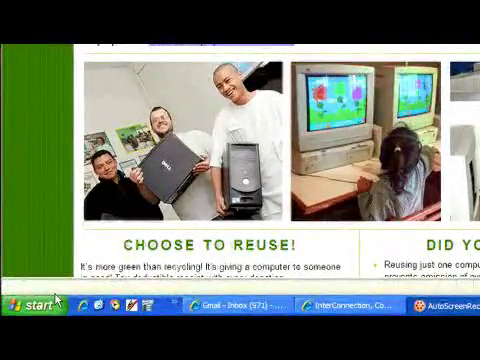
- Open the Shared Documents folder through My Computer from the Start menu
{"action": "left_click", "coordinate": [55, 298]}
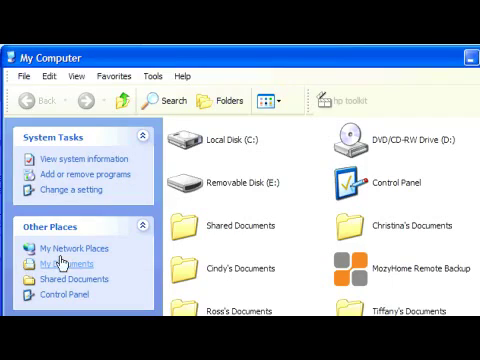
{"action": "left_click", "coordinate": [175, 232]}
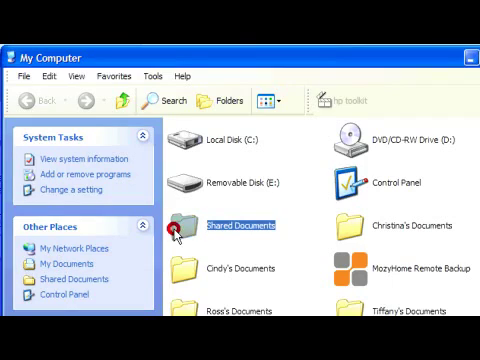
{"action": "double_click", "coordinate": [175, 232]}
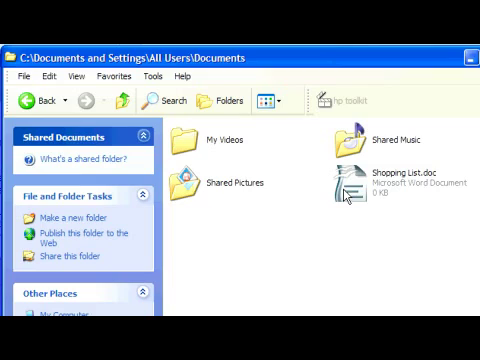
- Copy Shopping List.doc to the clipboard from its context menu
{"action": "right_click", "coordinate": [350, 196]}
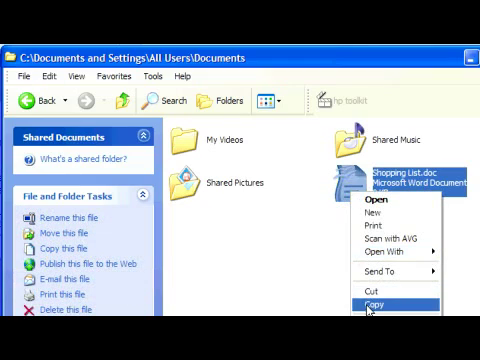
{"action": "left_click", "coordinate": [368, 306]}
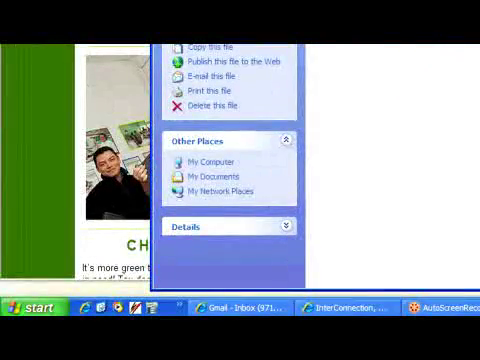
- Open Removable Disk (E:) and its Test folder through My Computer
{"action": "left_click", "coordinate": [39, 307]}
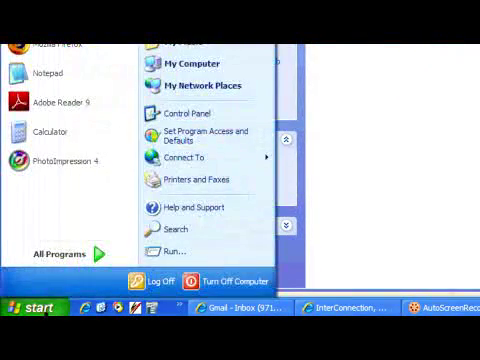
{"action": "left_click", "coordinate": [199, 64]}
{"action": "double_click", "coordinate": [240, 234]}
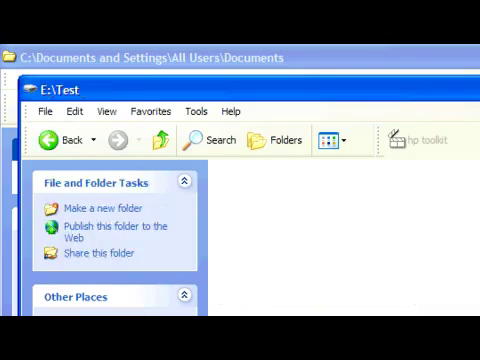
- Paste Shopping List.doc into the empty E:\Test folder
{"action": "right_click", "coordinate": [240, 198]}
{"action": "left_click", "coordinate": [282, 268]}
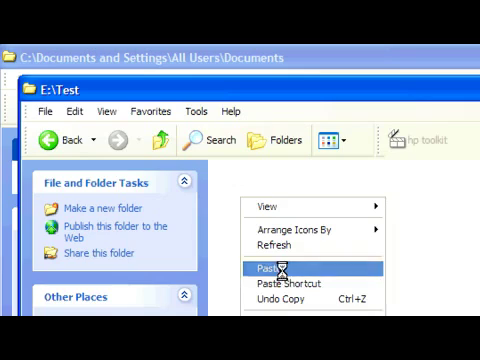